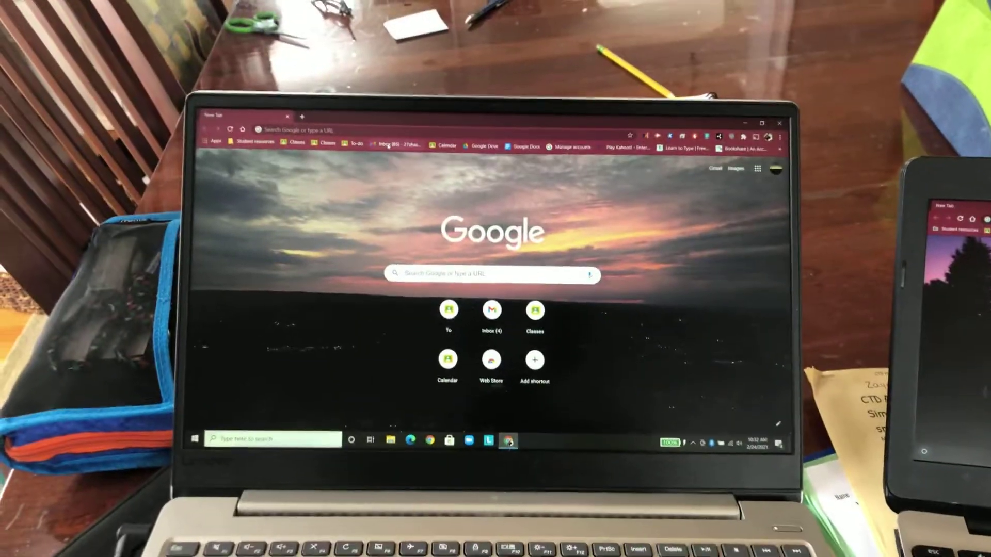
Step: Open Gmail from the Inbox bookmark on the Lenovo, then on the HP Chromebook
click(381, 165)
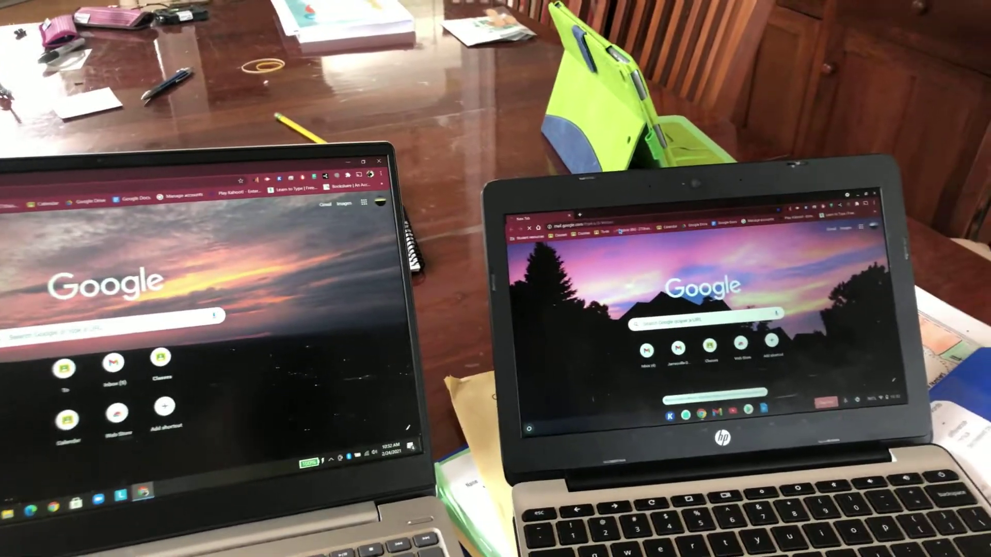
click(626, 229)
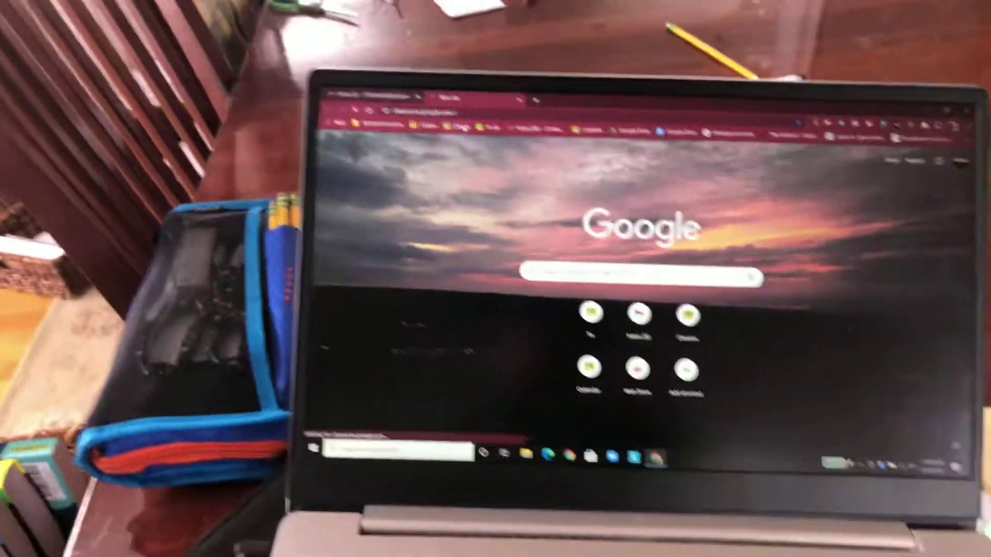
Step: Load classroom.google.com from the Classes bookmark on both laptops
click(687, 315)
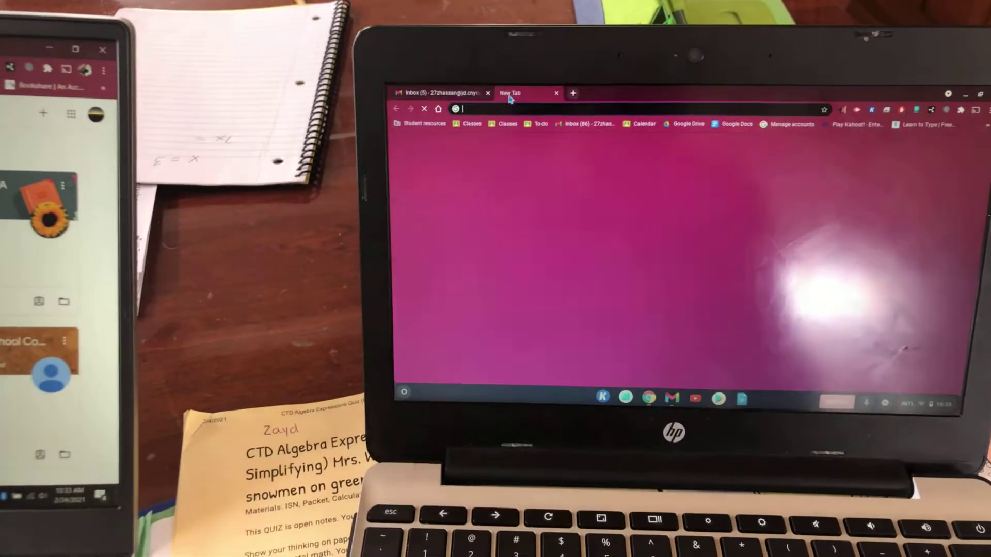
click(432, 180)
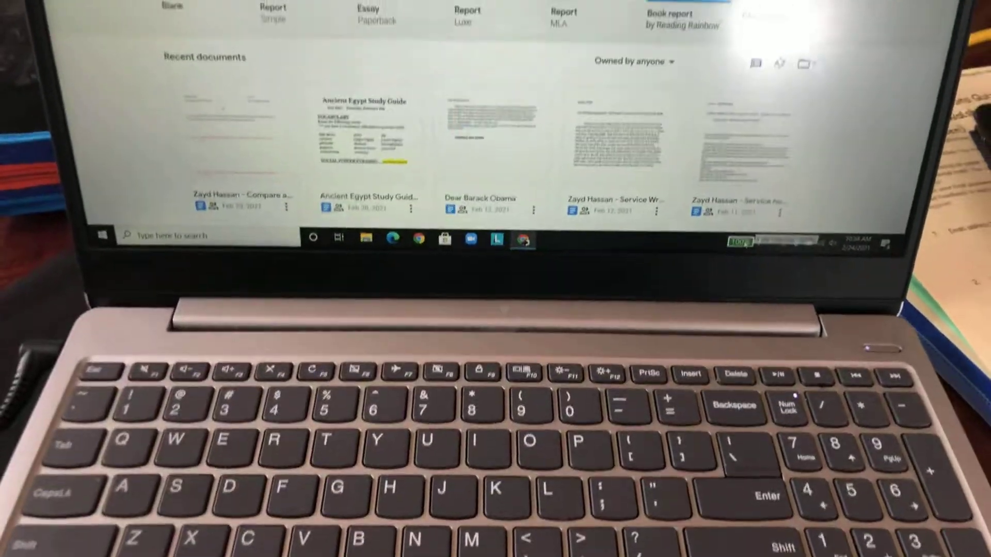
Step: Show the Windows battery panel from the tray, then dismiss it
click(668, 253)
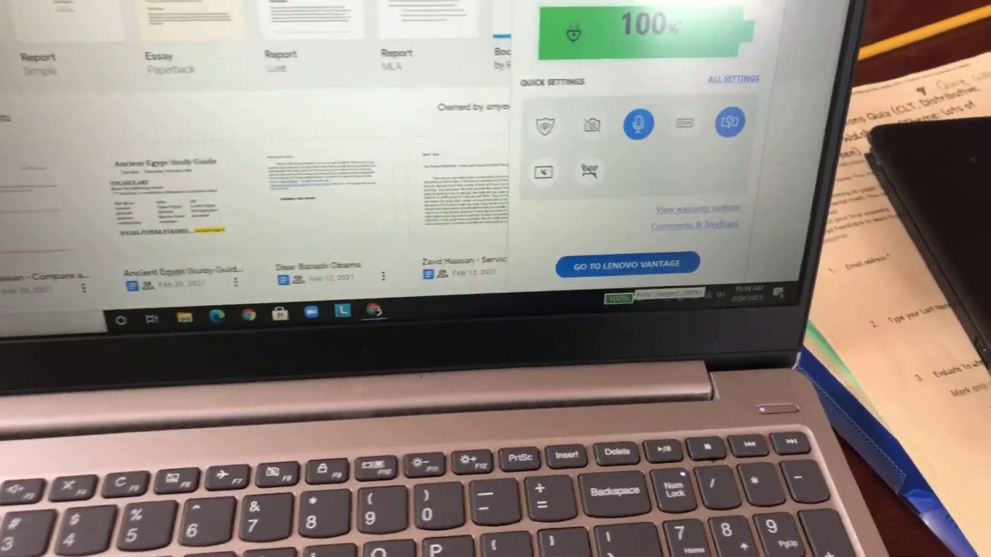
click(667, 253)
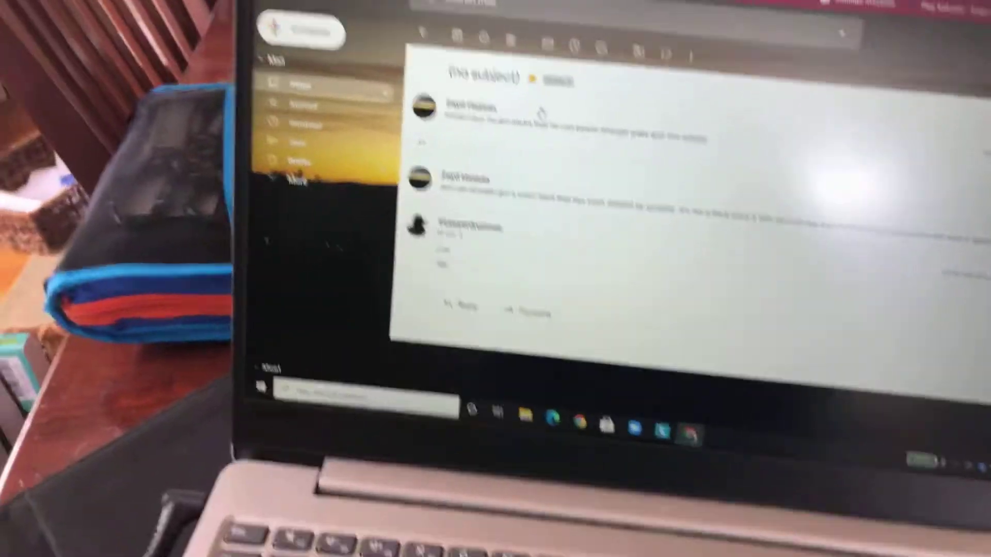
Step: Go back from the conversation to the inbox, then close the Gmail window with Alt+F4
click(326, 173)
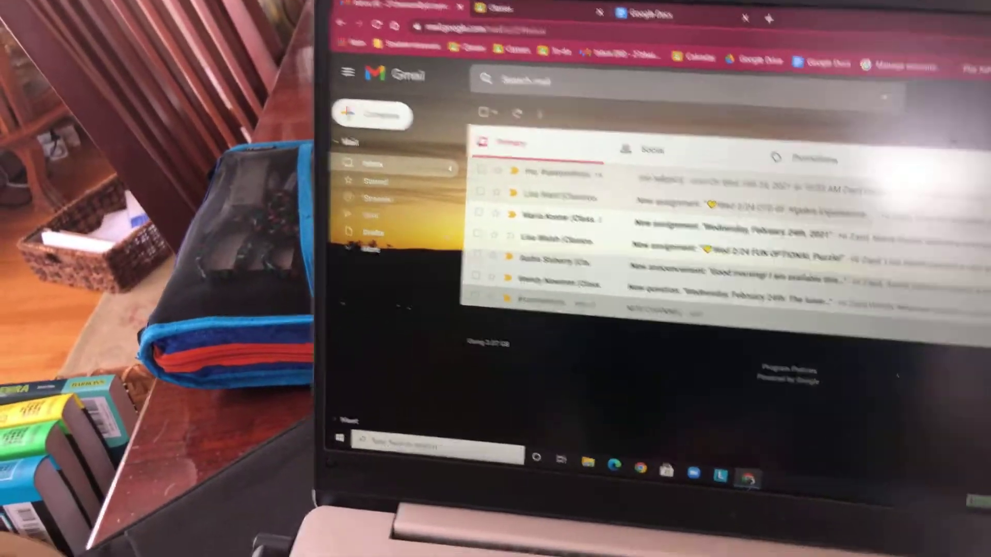
key(alt+F4)
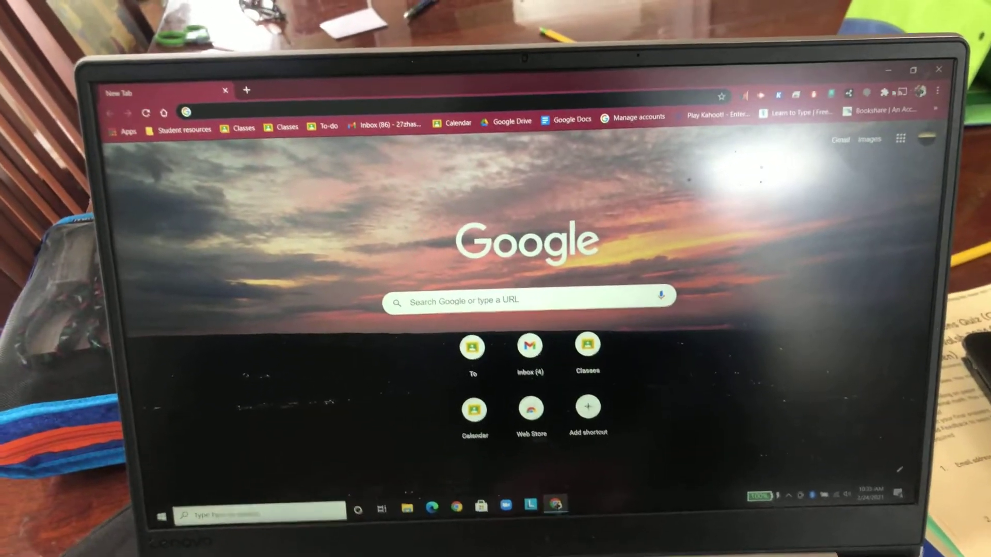
Step: Switch Chrome to the other browser profile
click(891, 81)
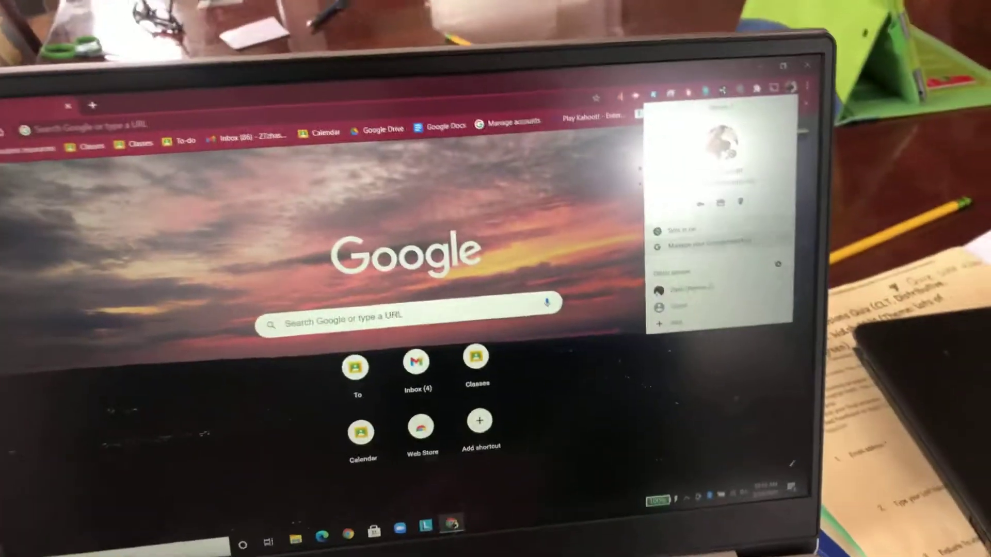
click(697, 288)
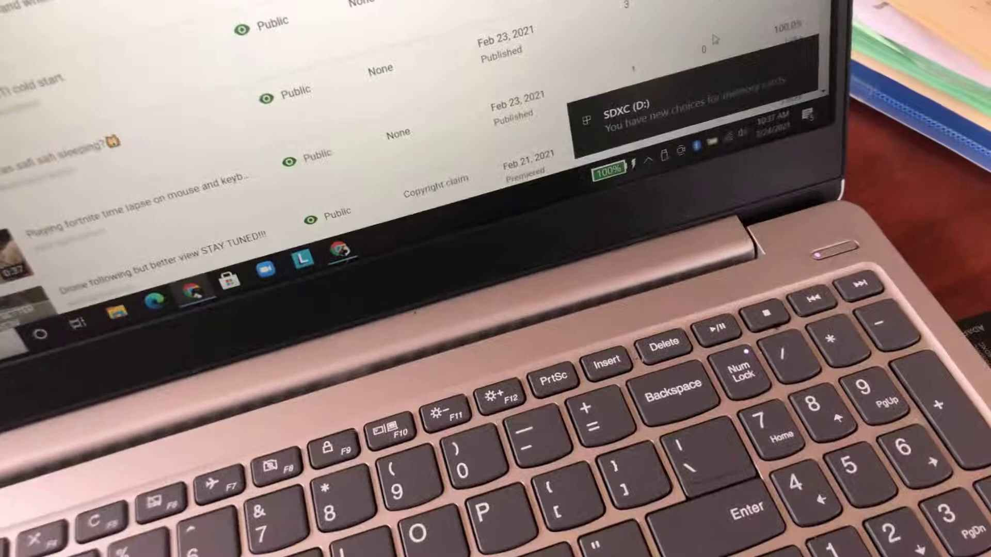
Step: Leave YouTube Studio and launch Microsoft Photos from the Start menu
click(435, 274)
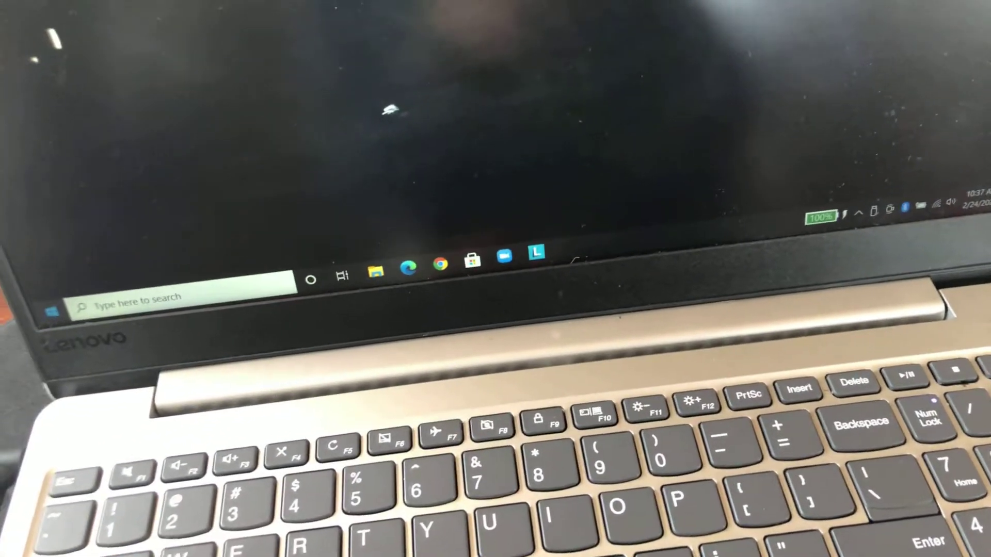
key(super)
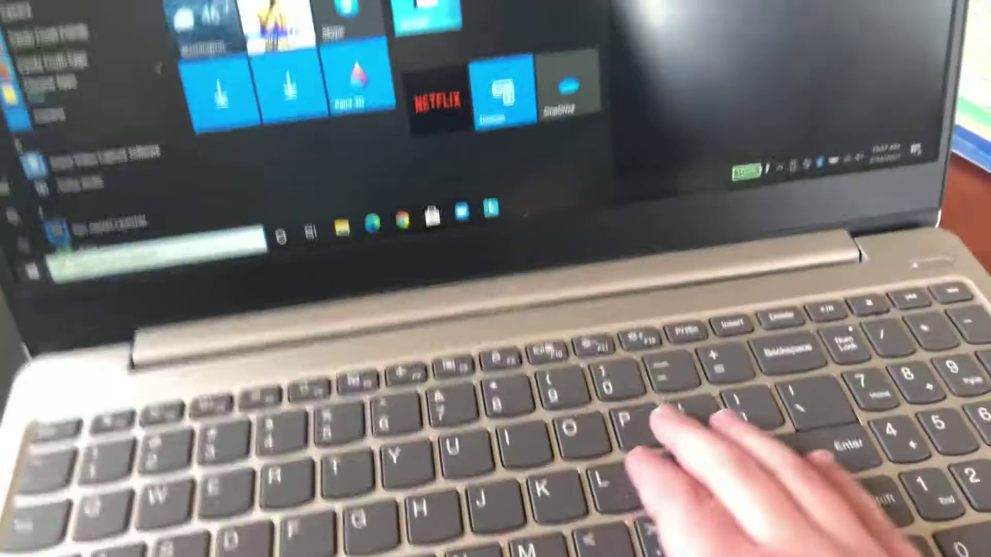
key(Return)
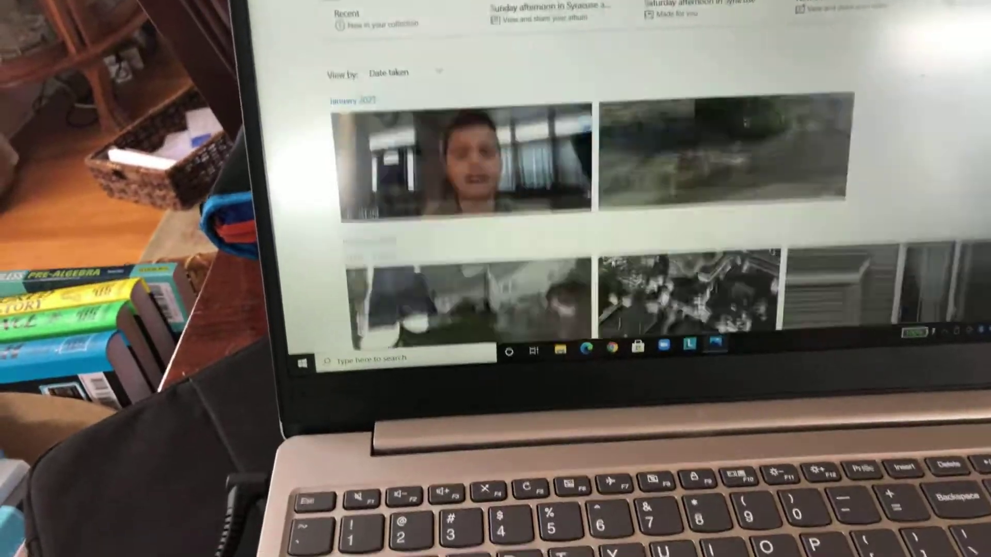
scroll(588, 194, down, 5)
scroll(588, 193, down, 5)
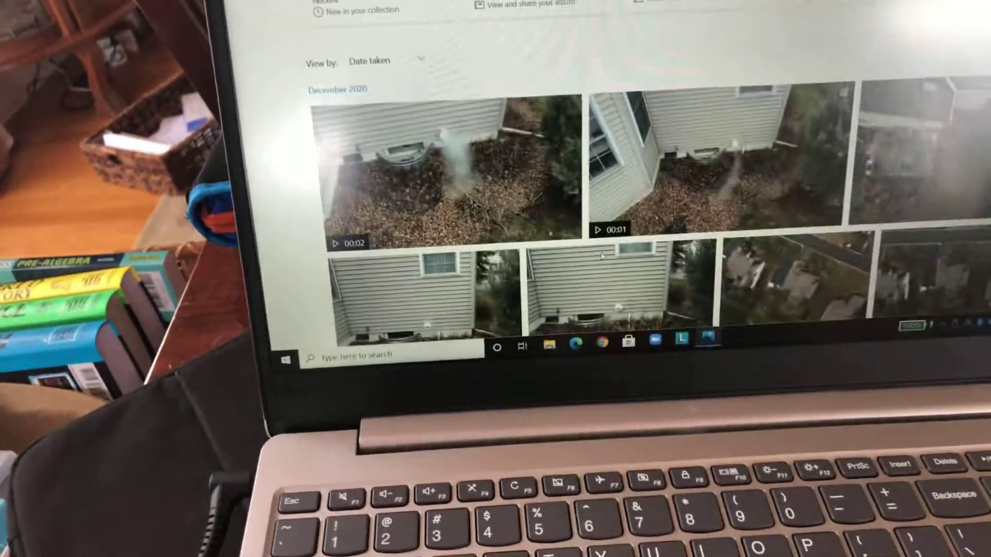
scroll(607, 249, up, 3)
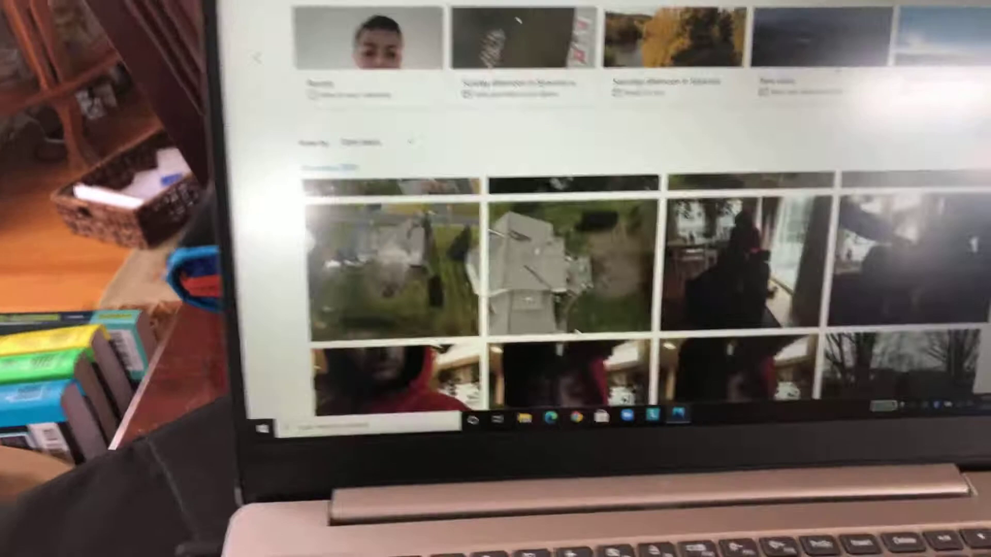
scroll(545, 315, down, 4)
scroll(544, 316, down, 4)
scroll(544, 315, down, 3)
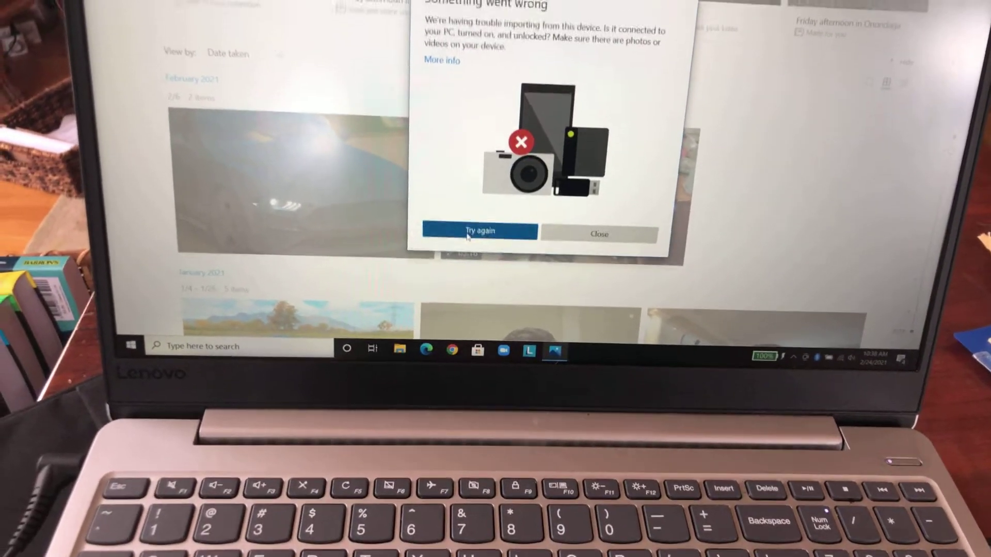
Step: Retry the device import, then close the error when it fails again
click(467, 211)
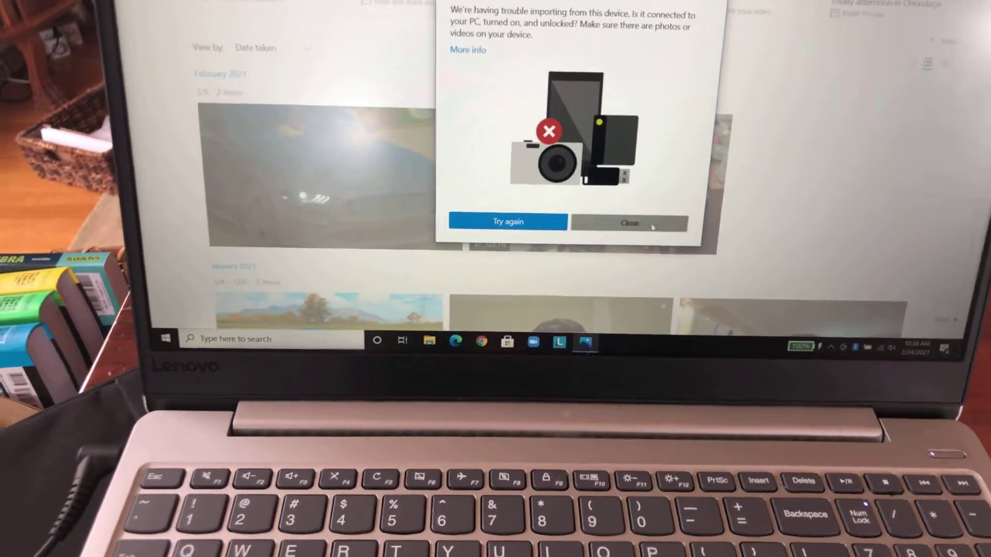
click(574, 241)
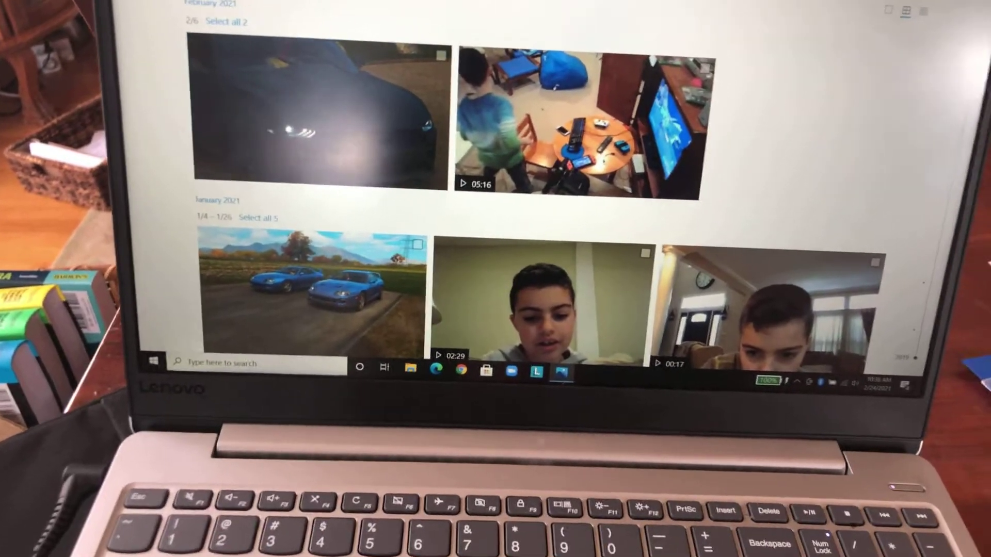
scroll(496, 232, up, 3)
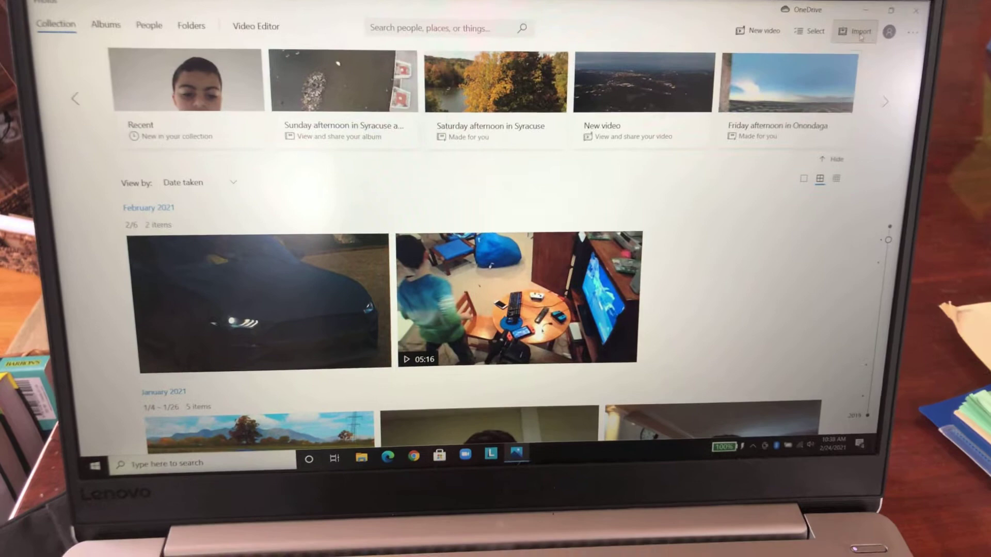
Step: Start an import from a connected device in Photos
click(790, 90)
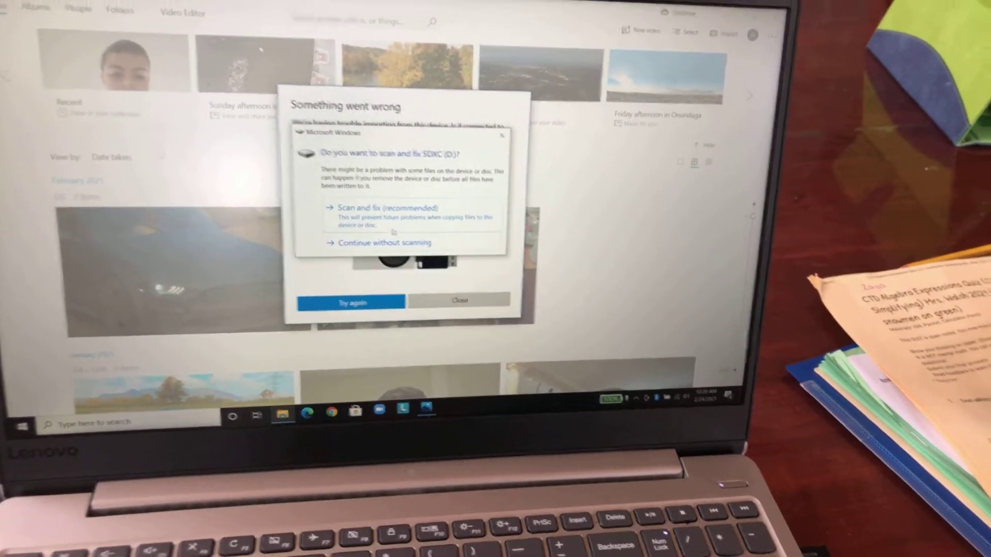
Step: Skip scanning the SDXC (D:) card with 'Continue without scanning'
click(395, 238)
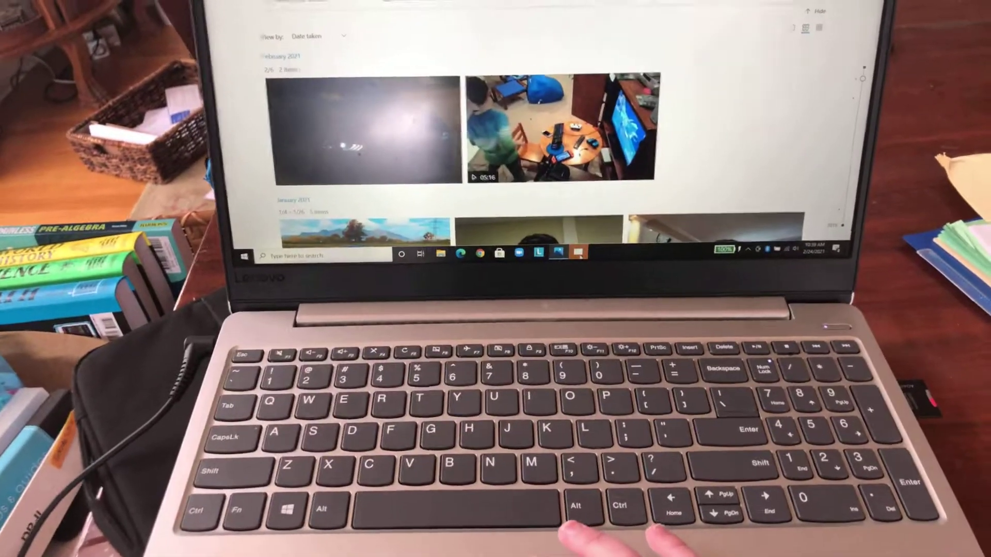
Step: Bring the drive repair window to the front with Alt+Tab
key(alt+Tab)
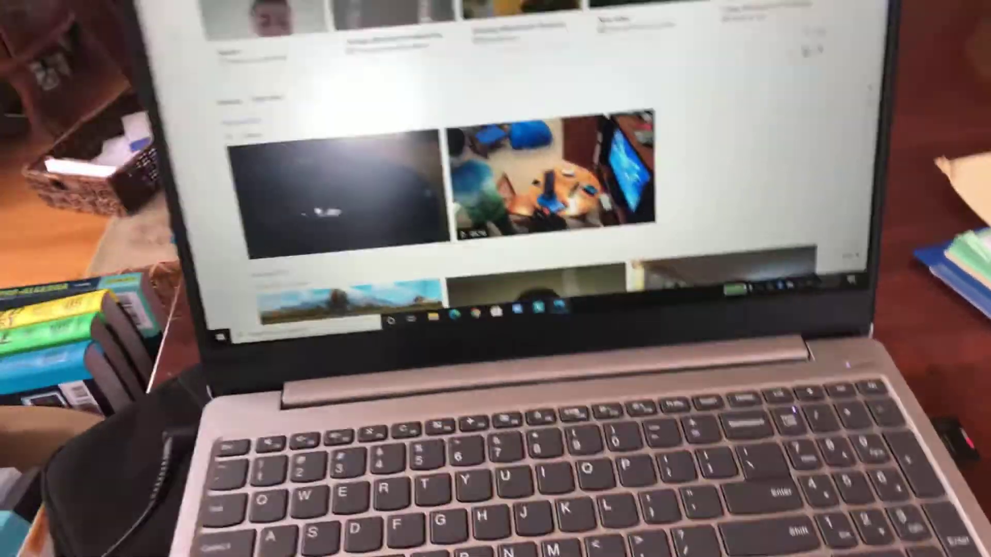
scroll(469, 172, down, 5)
scroll(469, 172, down, 5)
scroll(470, 172, down, 5)
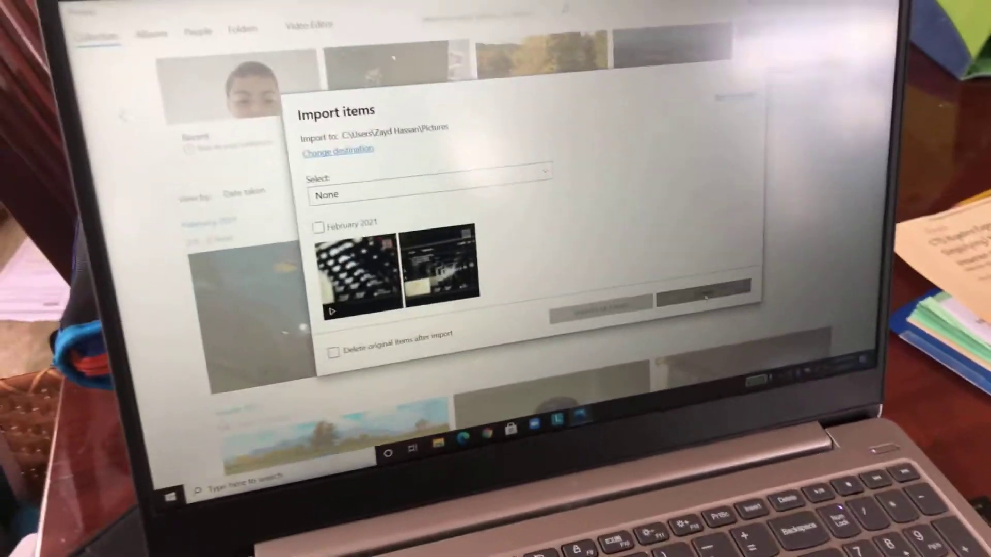
Step: Cancel the Import items dialog without importing anything, then close Microsoft Photos
click(704, 293)
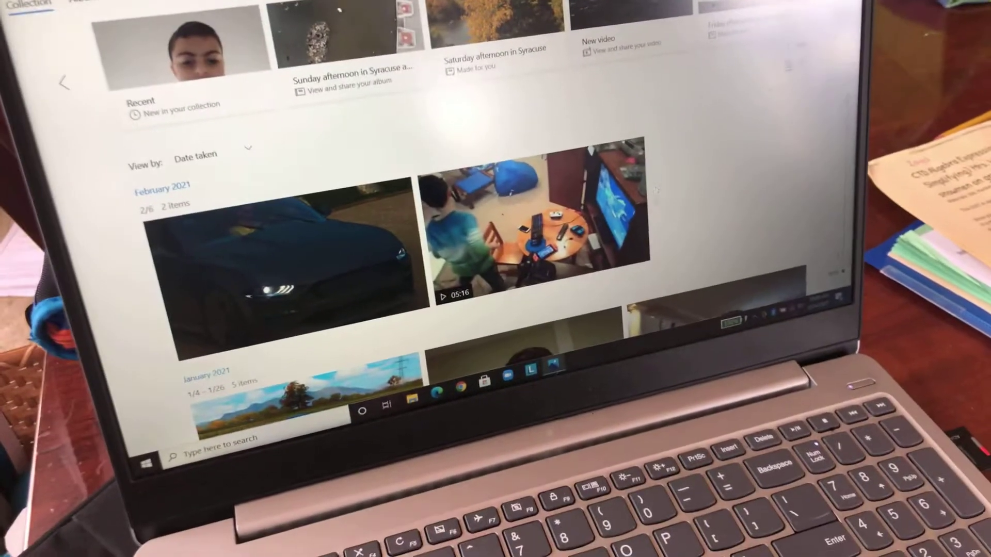
scroll(496, 232, down, 5)
scroll(496, 216, up, 5)
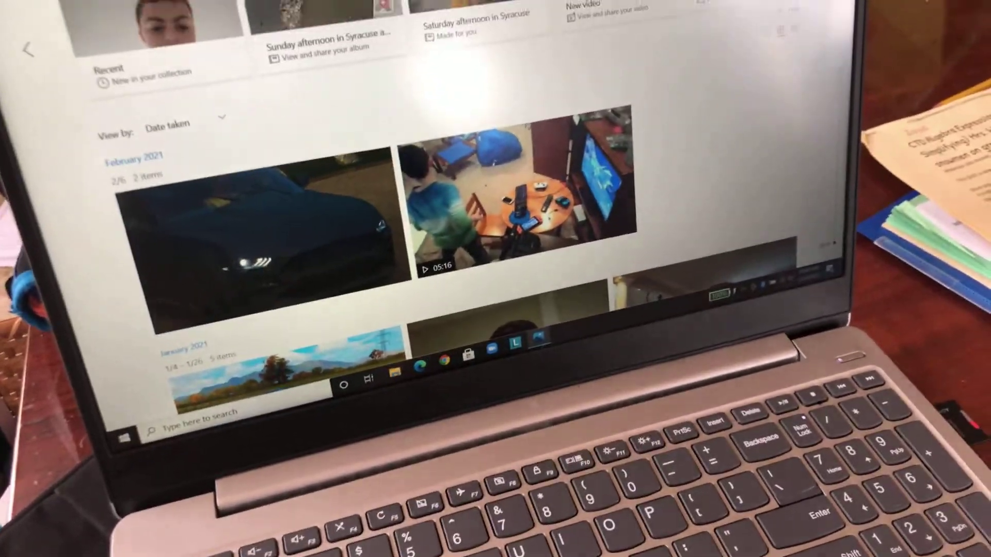
click(852, 7)
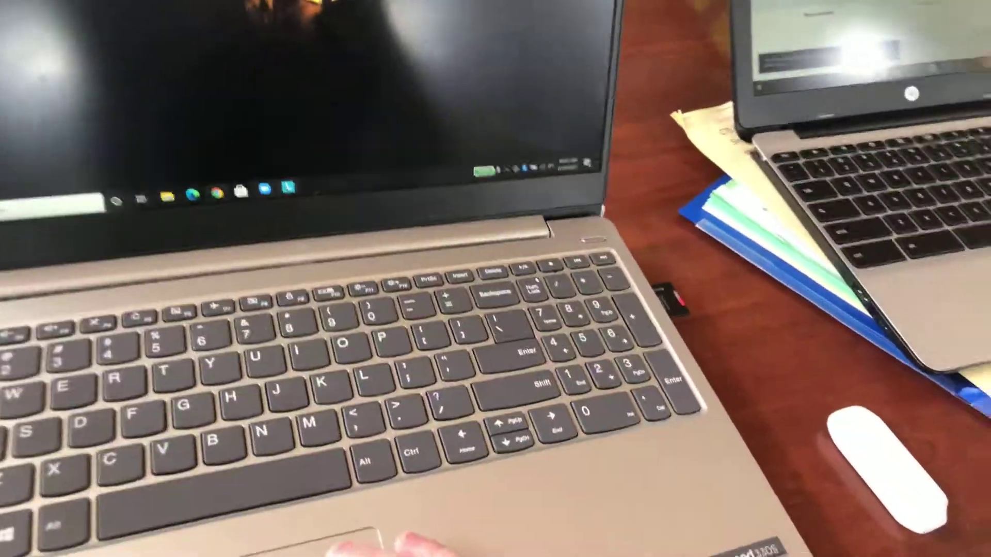
Step: Open Google Classroom from Chrome's Classes bookmark, then open a new tab on the Chromebook
click(217, 192)
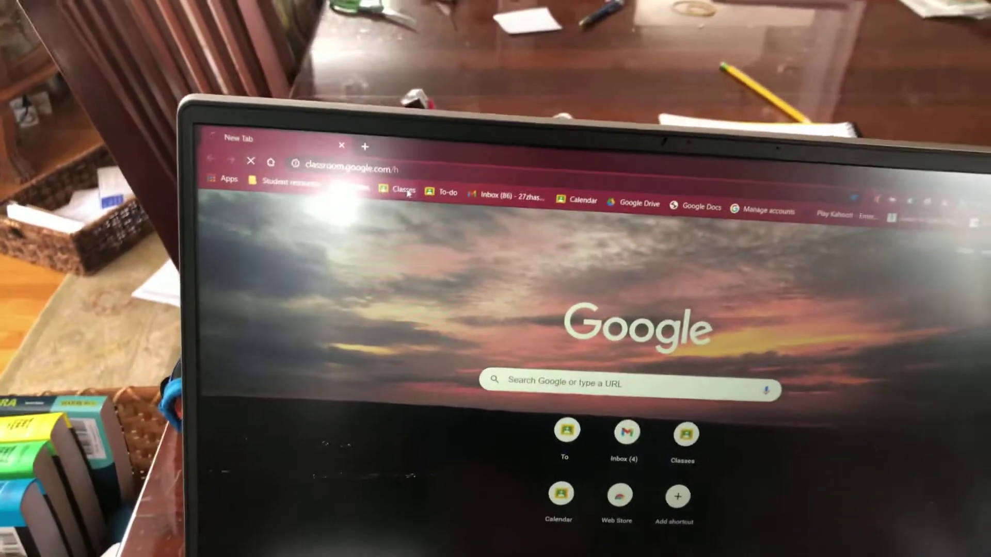
click(363, 134)
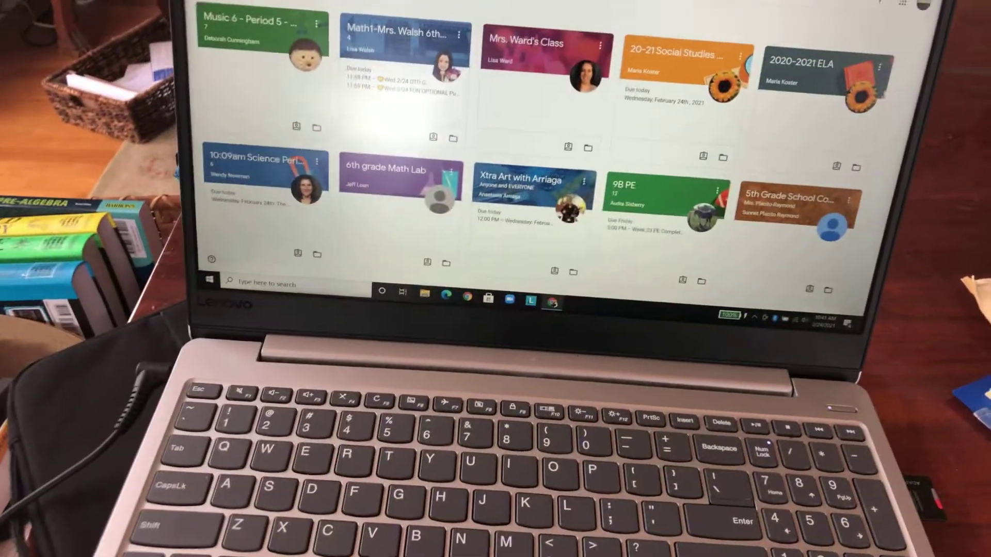
key(ctrl+t)
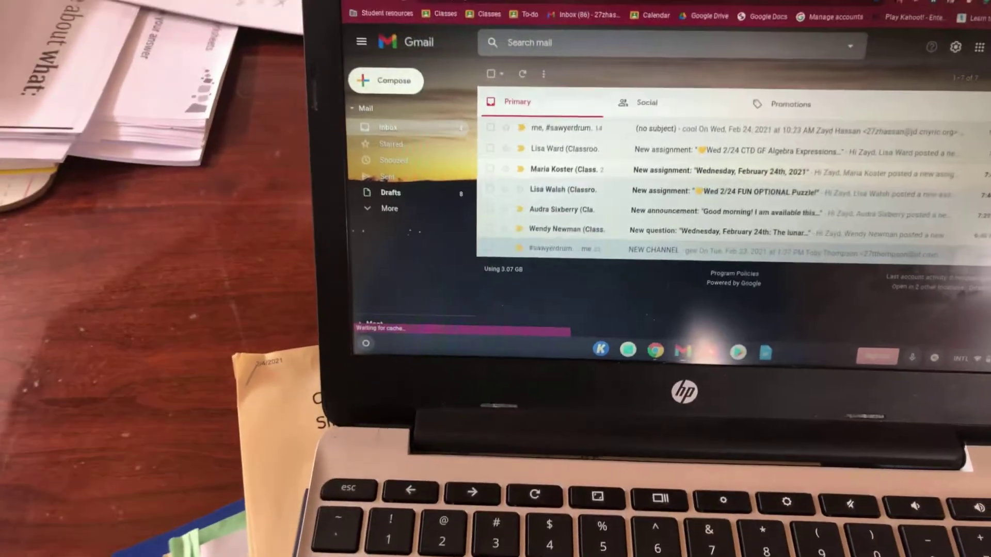
Step: Load Google Classroom on the Chromebook from the Classes shortcut in a new tab
key(ctrl+t)
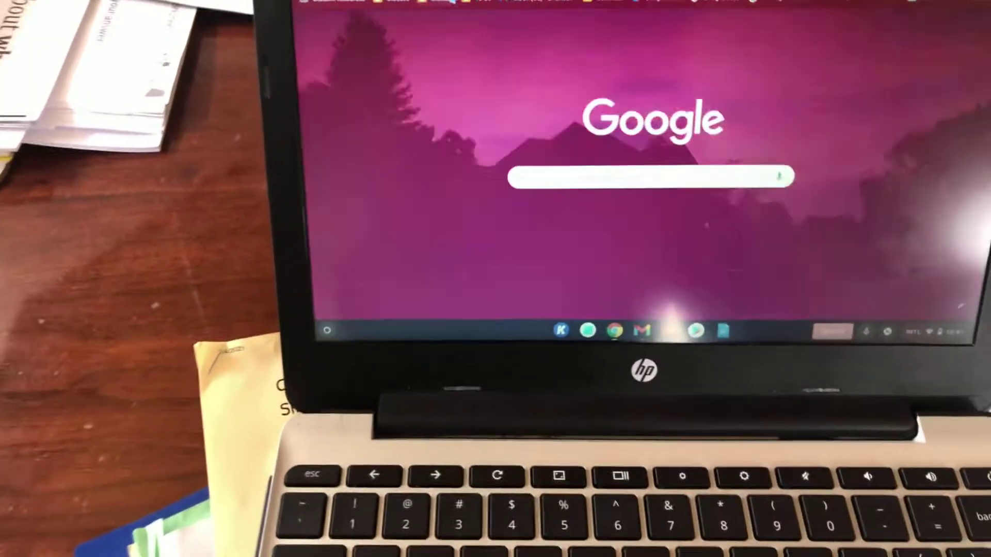
click(437, 2)
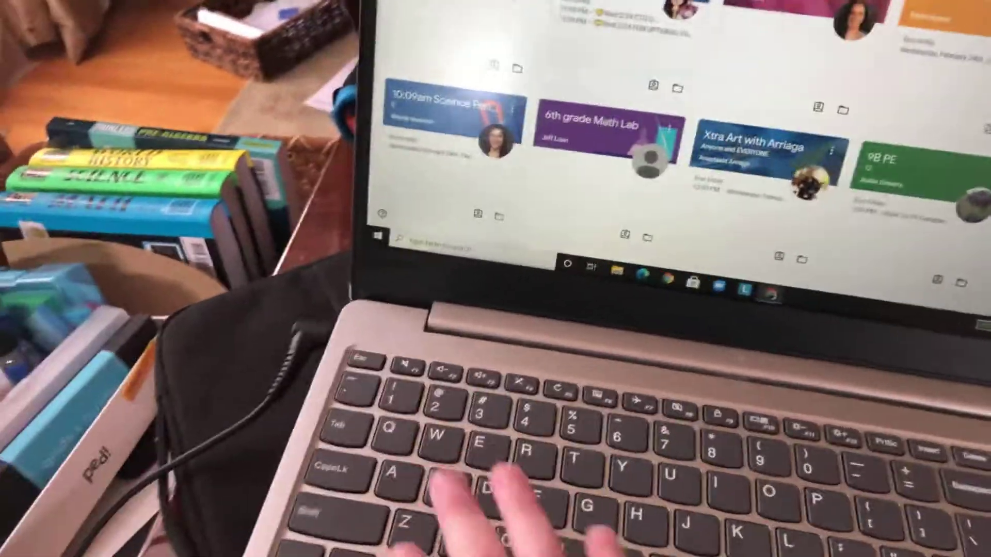
Step: Bring up the Windows Start menu and open the Math1-Mrs. Walsh class card
key(super)
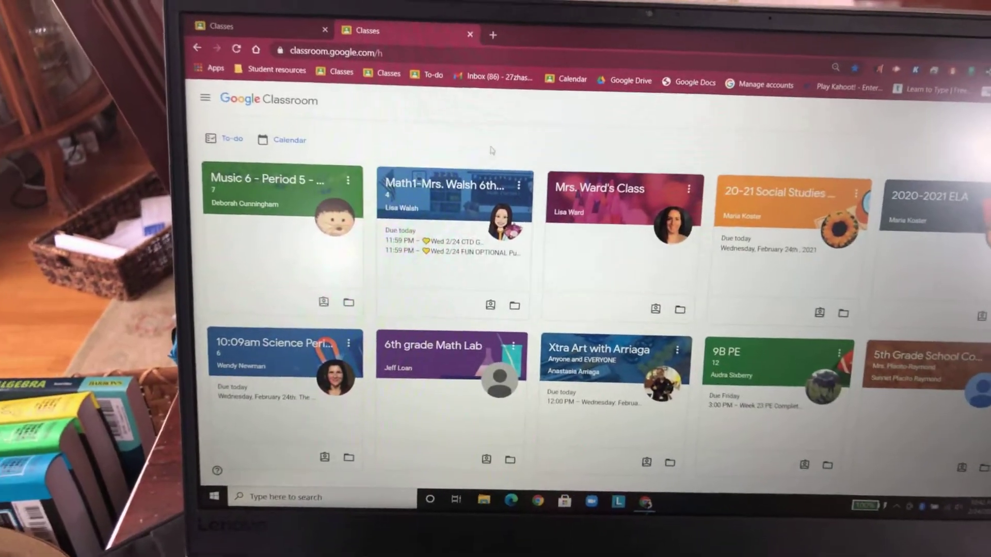
click(495, 179)
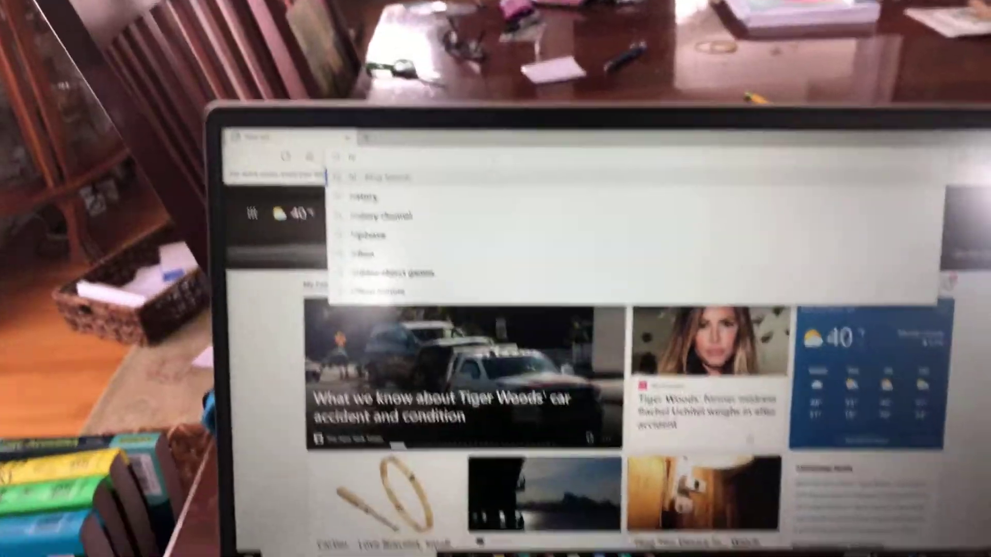
Step: Run the Bing search for 'hi' in Edge, then switch back to Google Classroom in Chrome
key(Return)
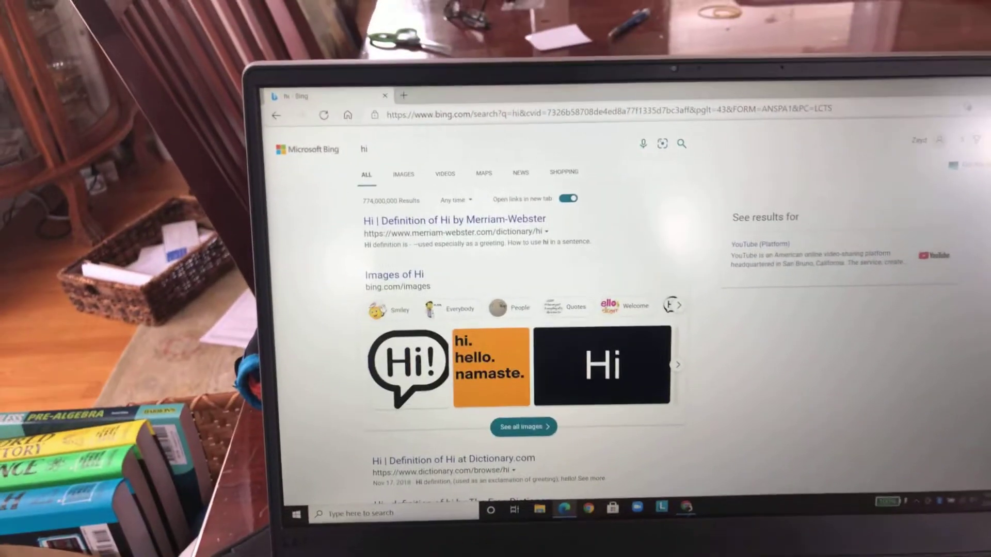
key(alt+Tab)
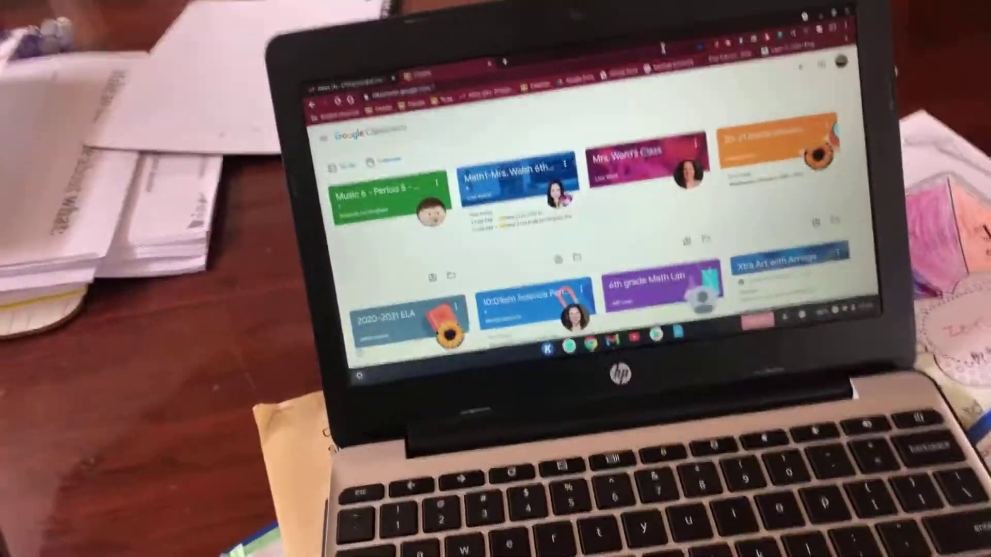
click(664, 71)
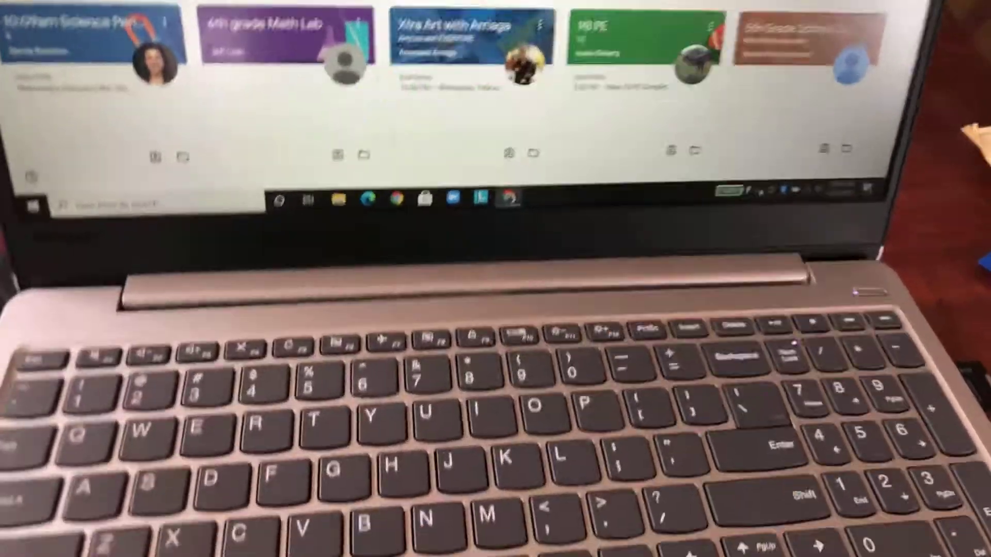
Step: Reveal the hidden taskbar icons and bring up the Safely Remove Hardware options for the SD card
click(743, 250)
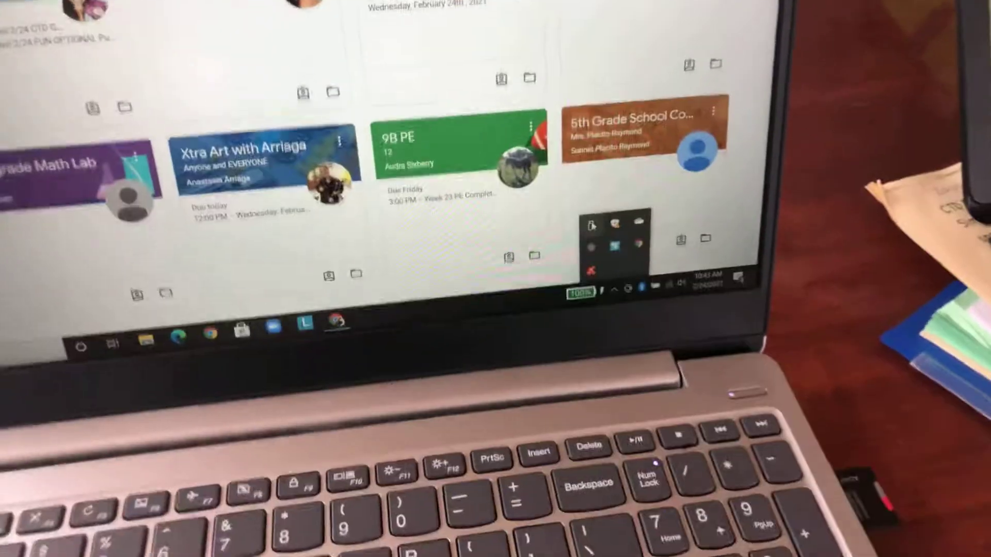
right_click(486, 301)
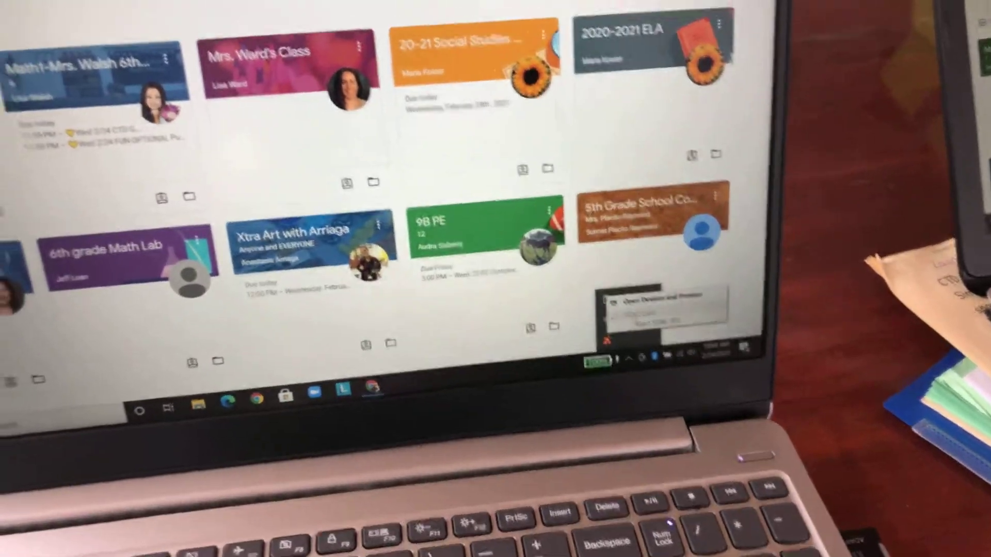